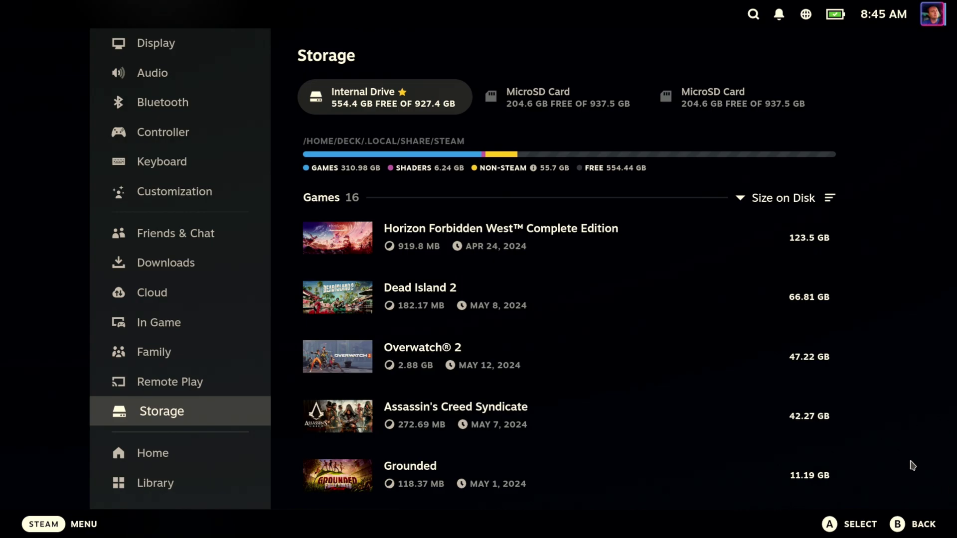
# Inspect the two MicroSD Card entries and the External Drive and SN01T entries in the Storage settings
pyautogui.click(202, 391)
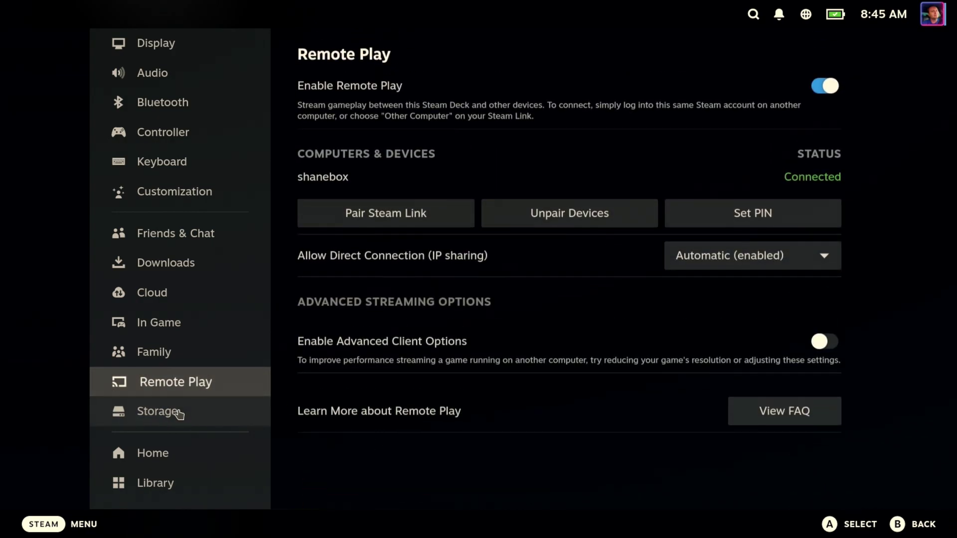
pyautogui.click(190, 411)
pyautogui.click(542, 108)
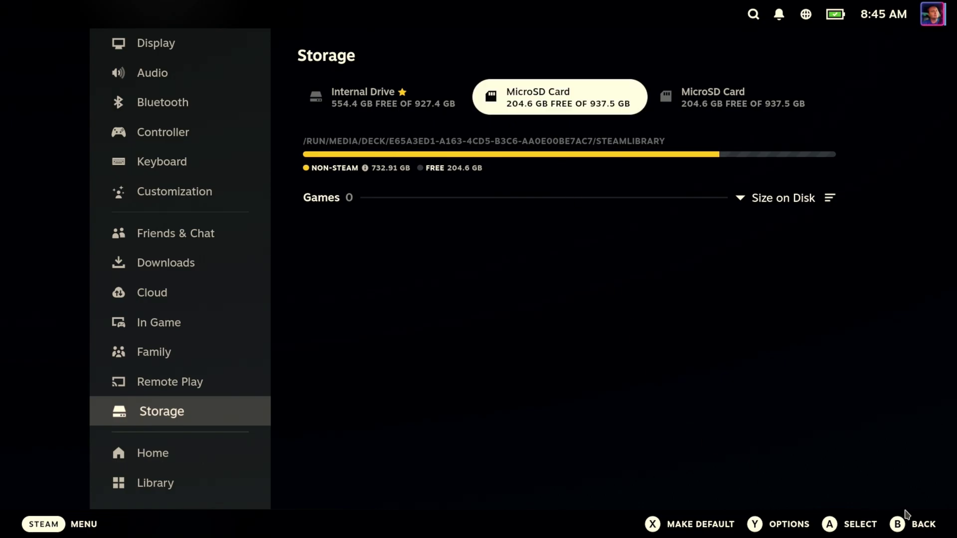
pyautogui.click(746, 90)
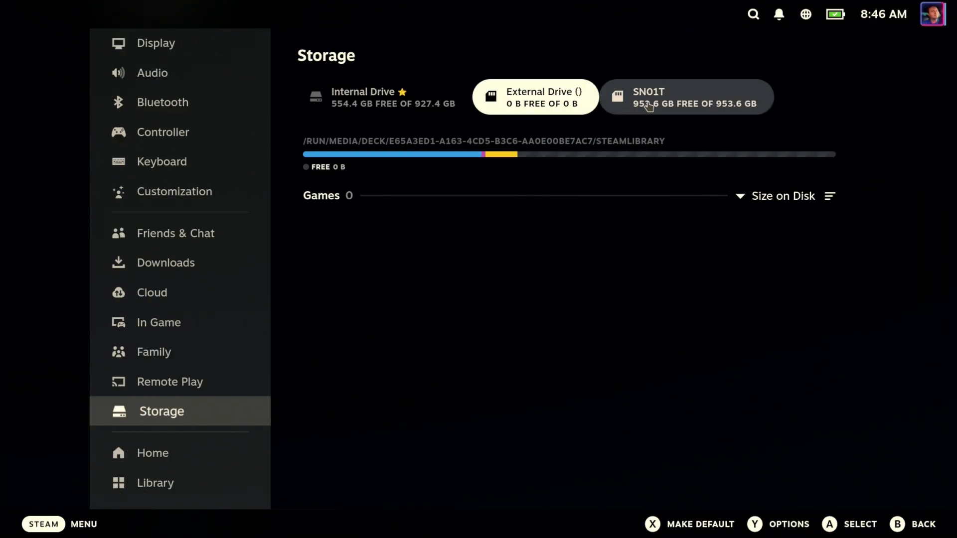
pyautogui.click(659, 105)
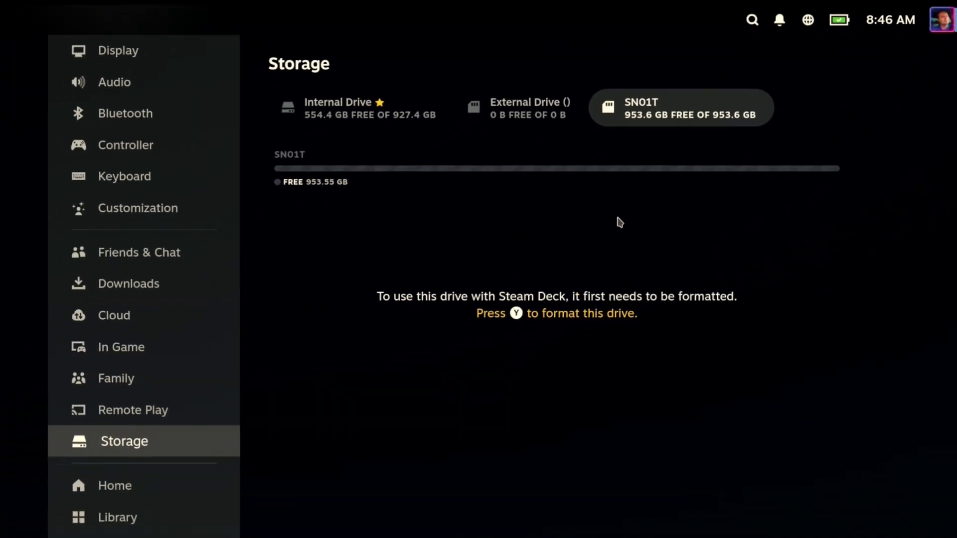
pyautogui.click(362, 292)
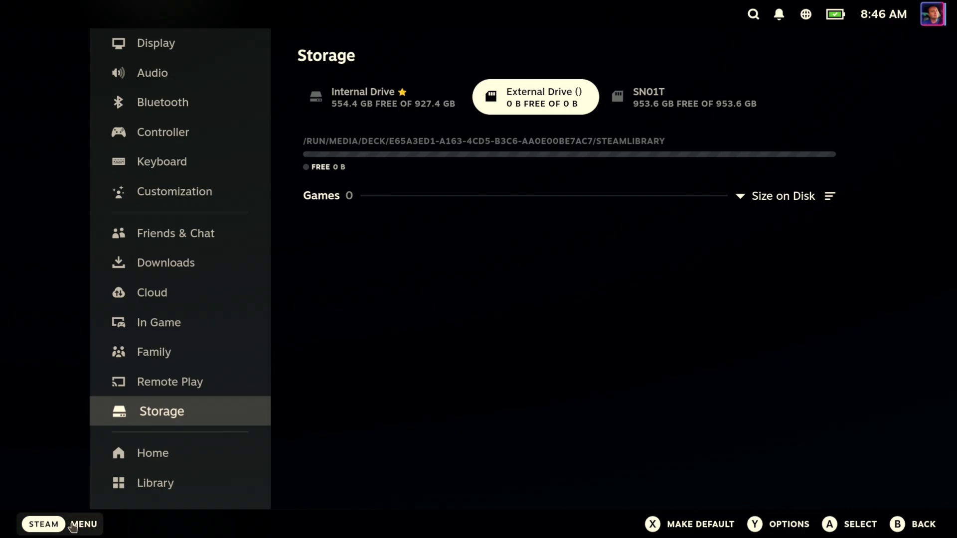
# Restart the Steam Deck through its power options
pyautogui.click(43, 525)
pyautogui.click(78, 388)
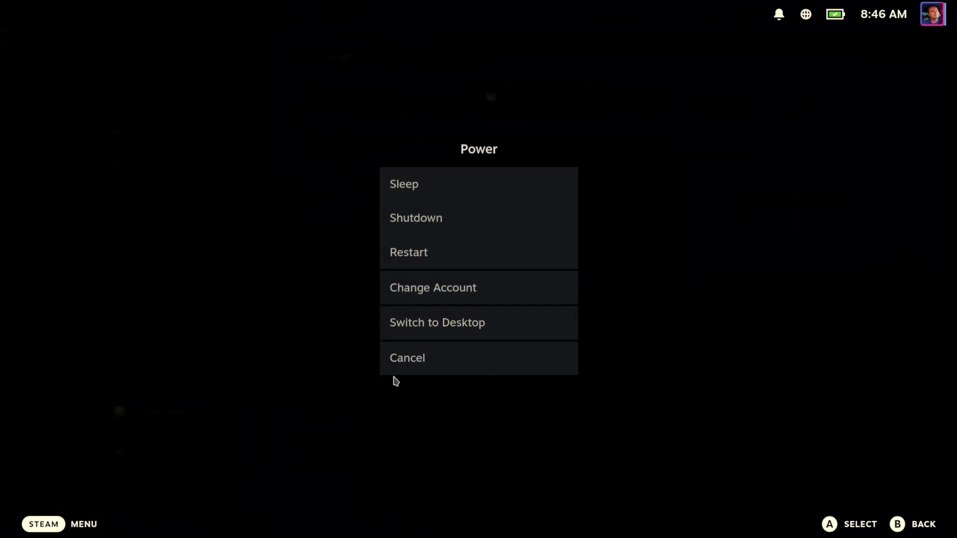
pyautogui.click(424, 263)
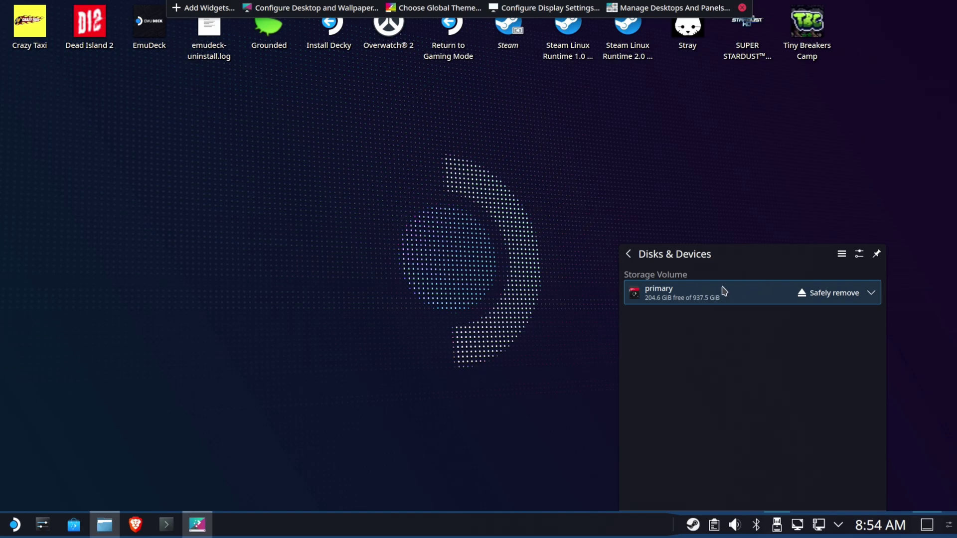
# View the folders of the removable device "primary" in the Dolphin file manager, close it, and return to Gaming Mode
pyautogui.click(268, 443)
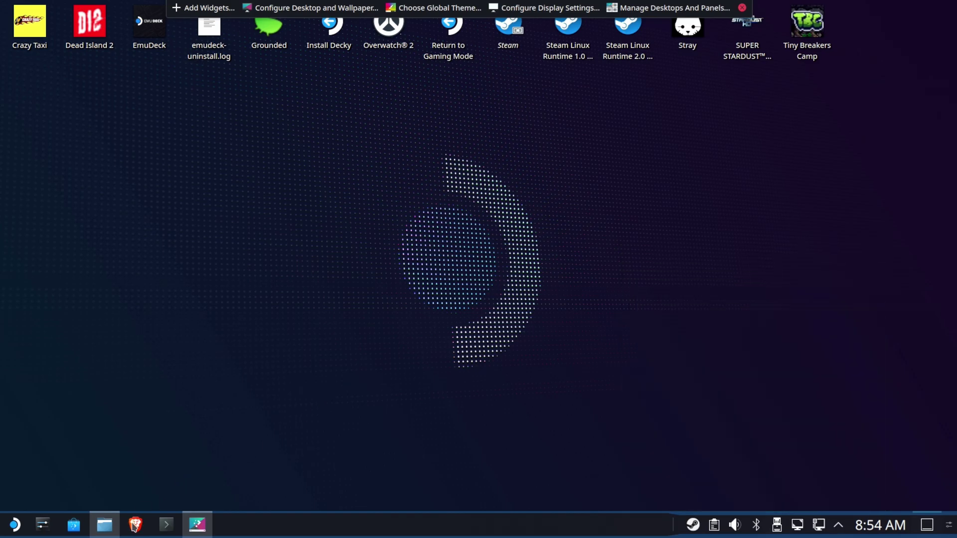
pyautogui.click(104, 524)
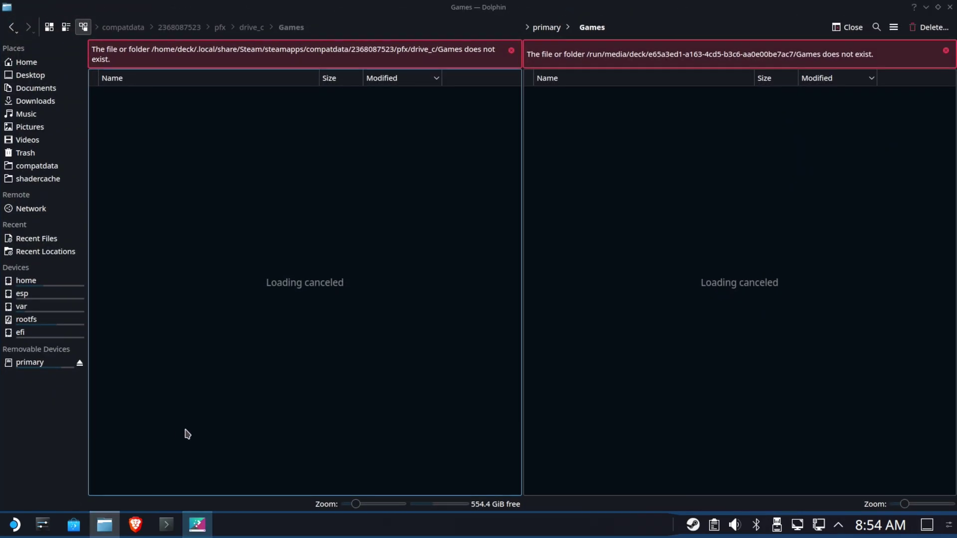
pyautogui.click(23, 366)
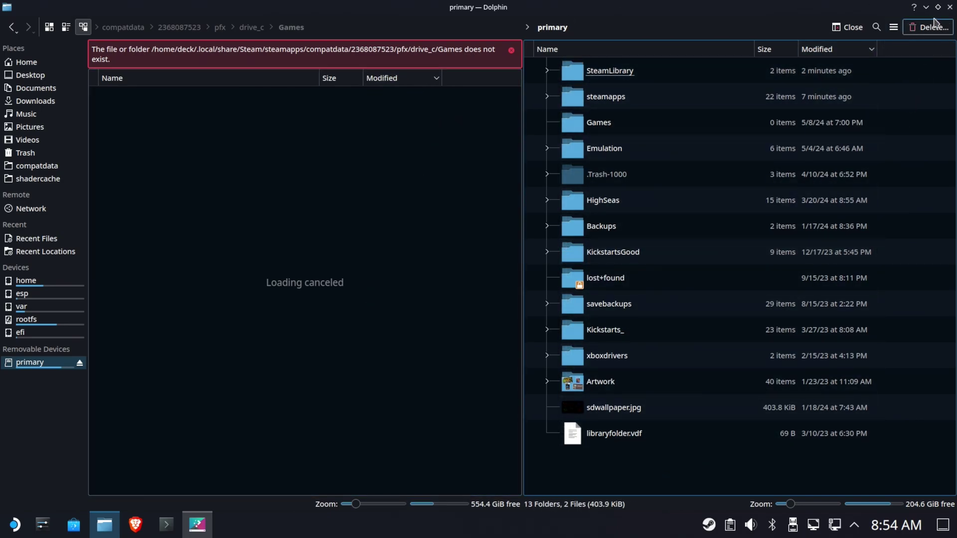
pyautogui.click(950, 7)
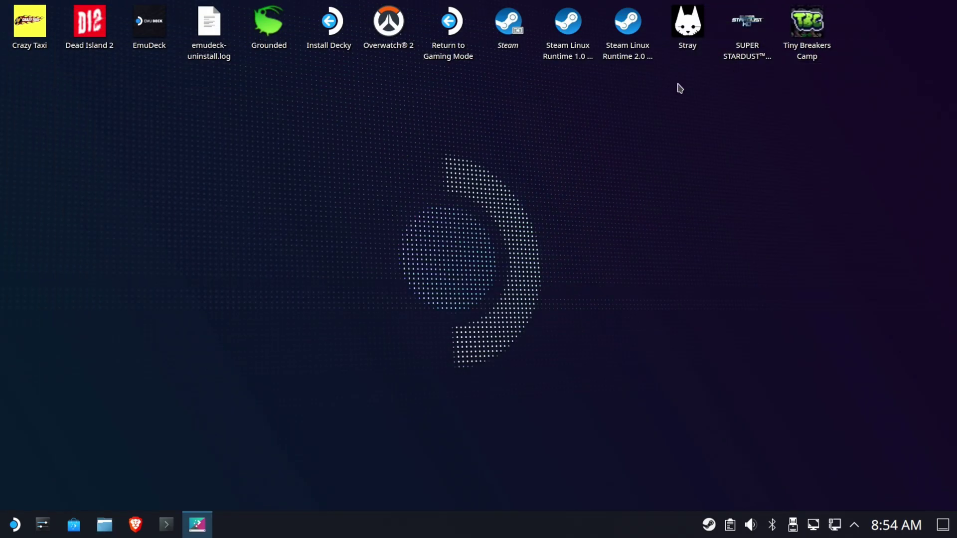
pyautogui.doubleClick(468, 31)
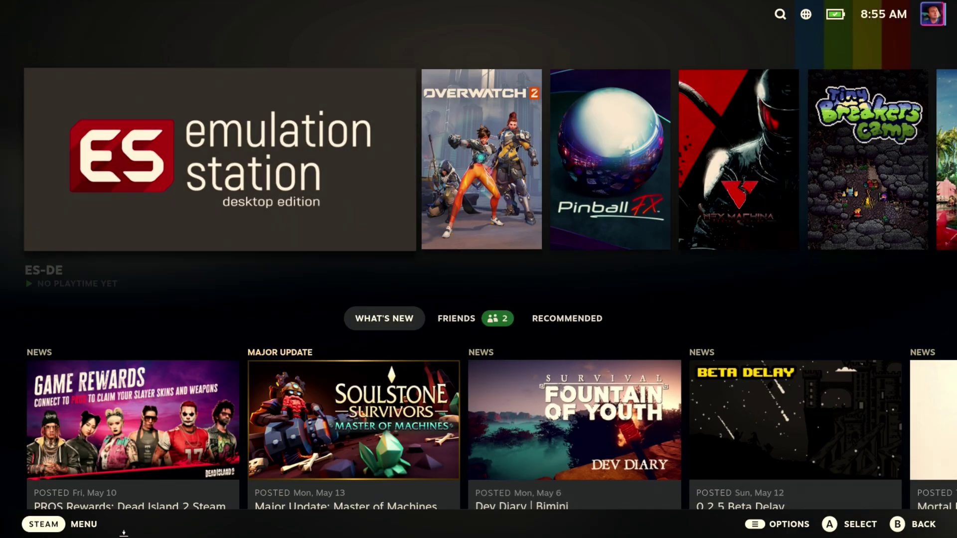
pyautogui.click(43, 524)
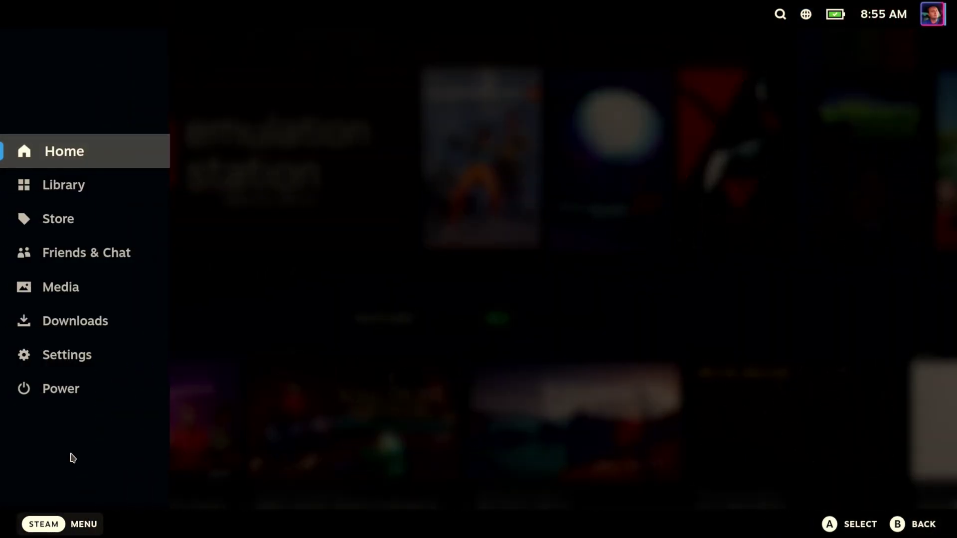
pyautogui.click(68, 399)
pyautogui.click(399, 363)
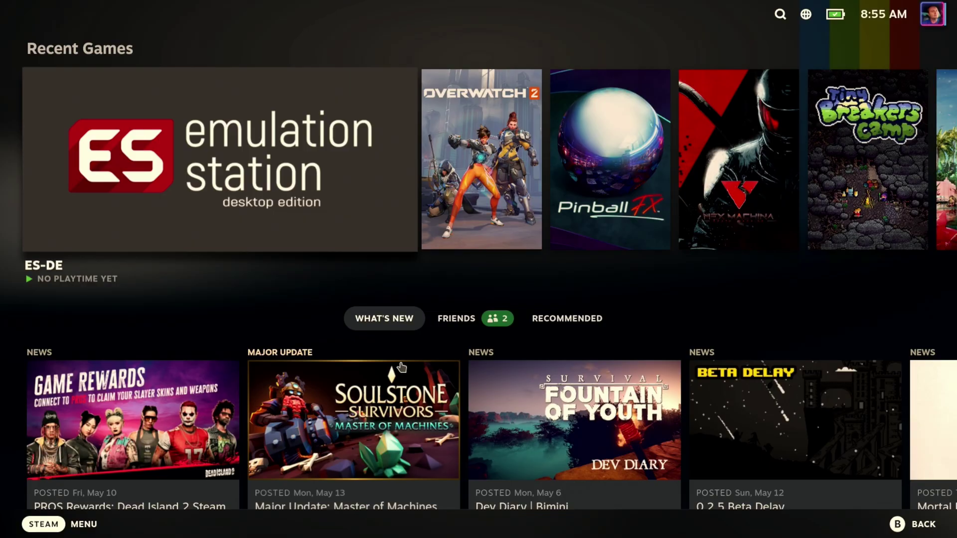
# Open the Storage page of the Steam Deck settings
pyautogui.click(44, 525)
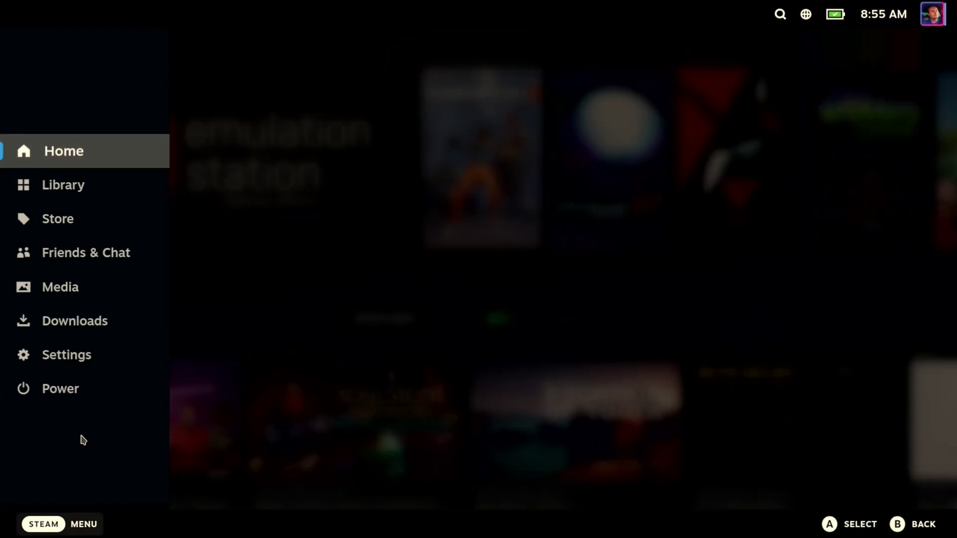
pyautogui.click(81, 357)
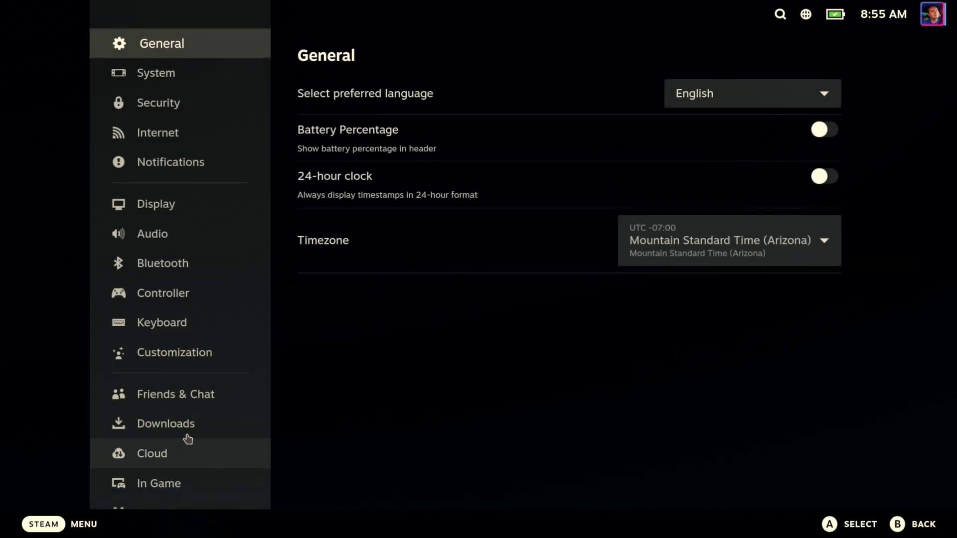
pyautogui.scroll(-3, 197, 413)
pyautogui.click(159, 424)
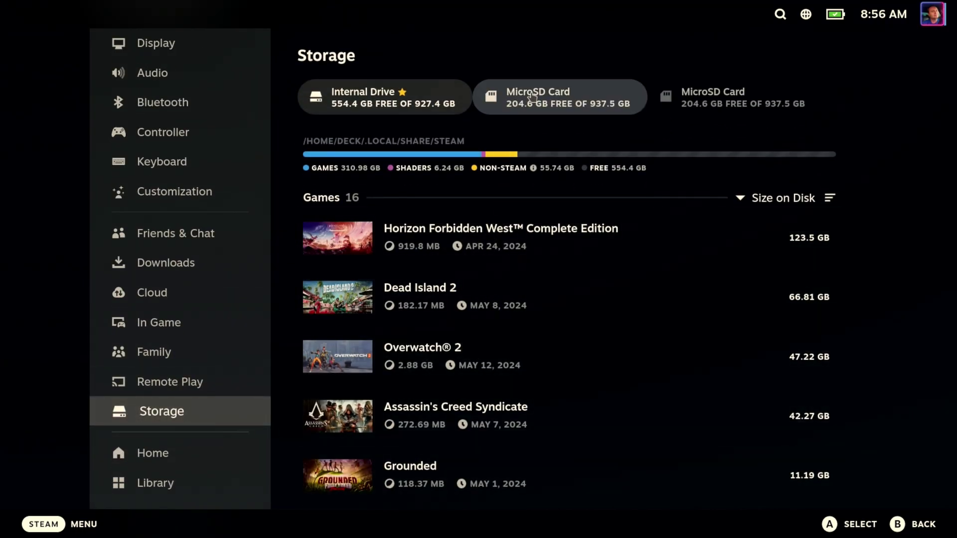
# Compare the library paths and games lists of the two duplicate MicroSD Card entries
pyautogui.click(532, 96)
pyautogui.click(654, 96)
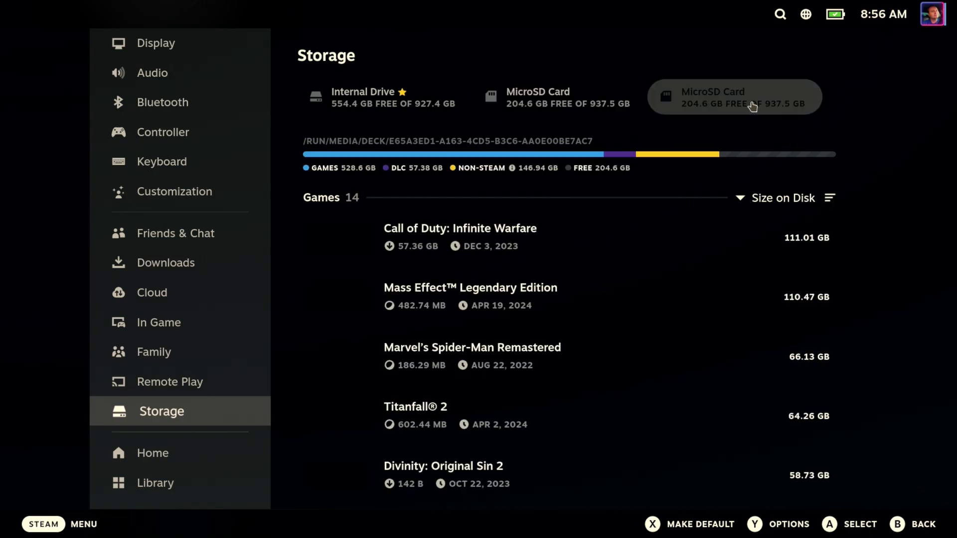
pyautogui.click(604, 98)
pyautogui.click(721, 105)
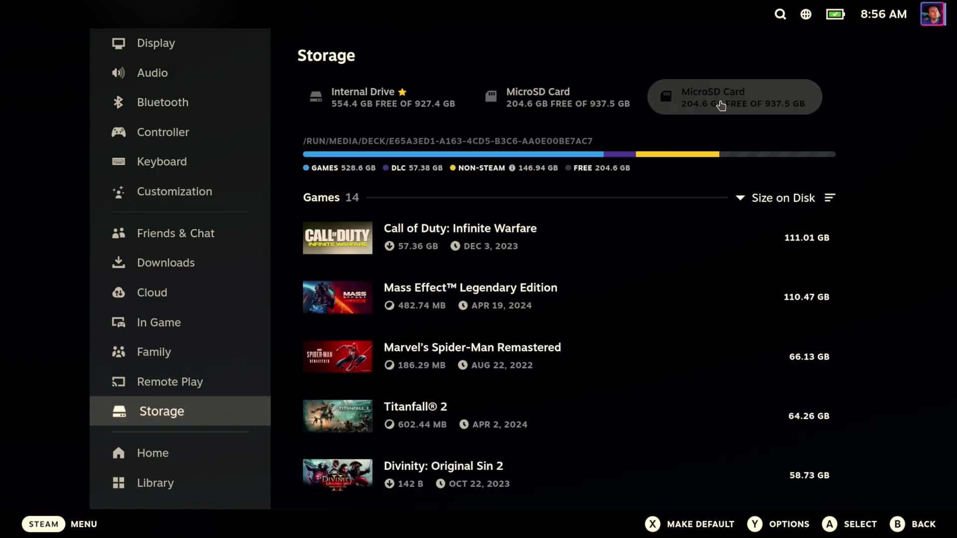
pyautogui.click(584, 102)
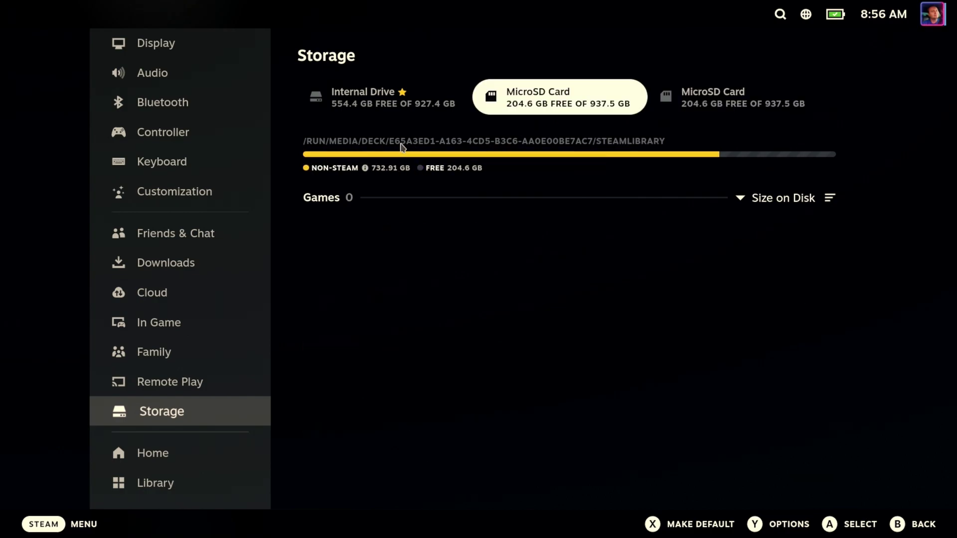
# Eject the drive of the MicroSD Card entry that holds the installed games
pyautogui.click(702, 96)
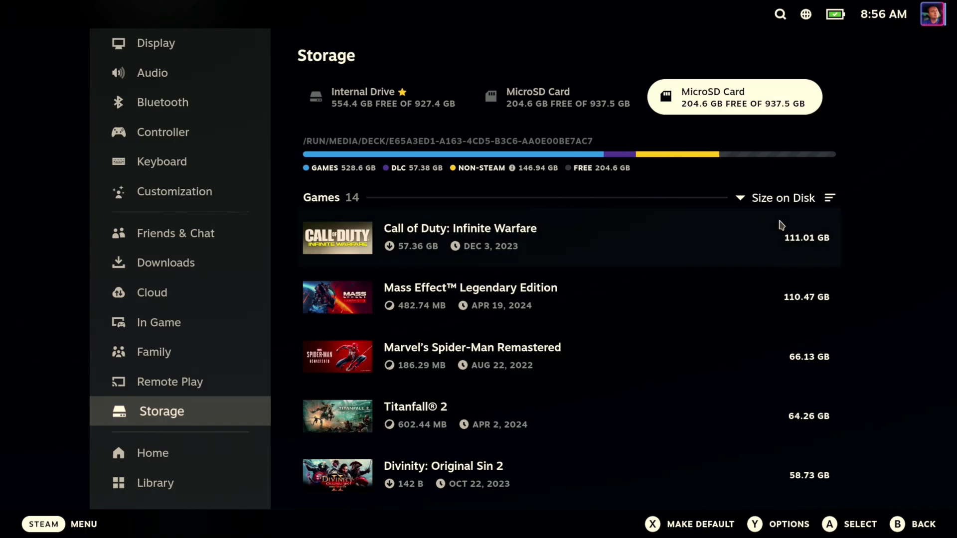
pyautogui.click(775, 531)
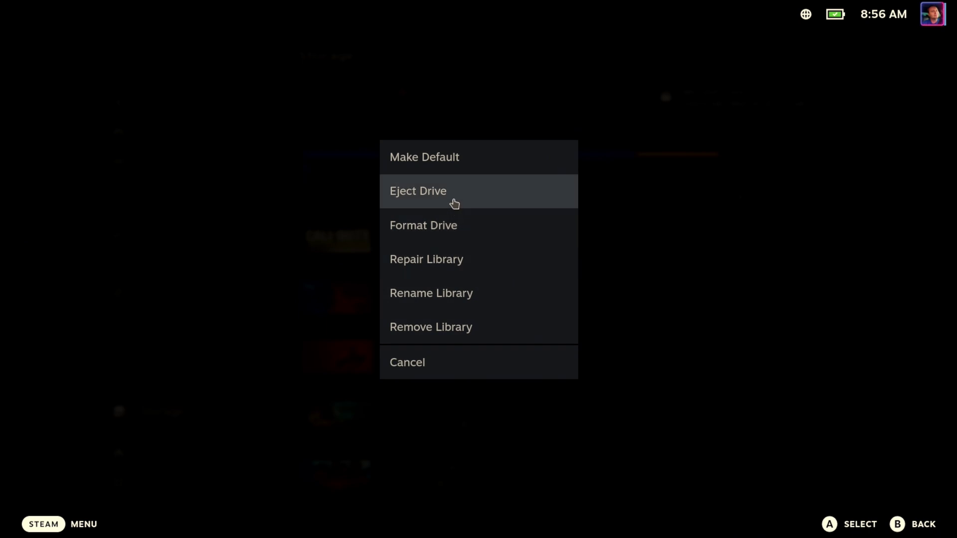
pyautogui.click(454, 204)
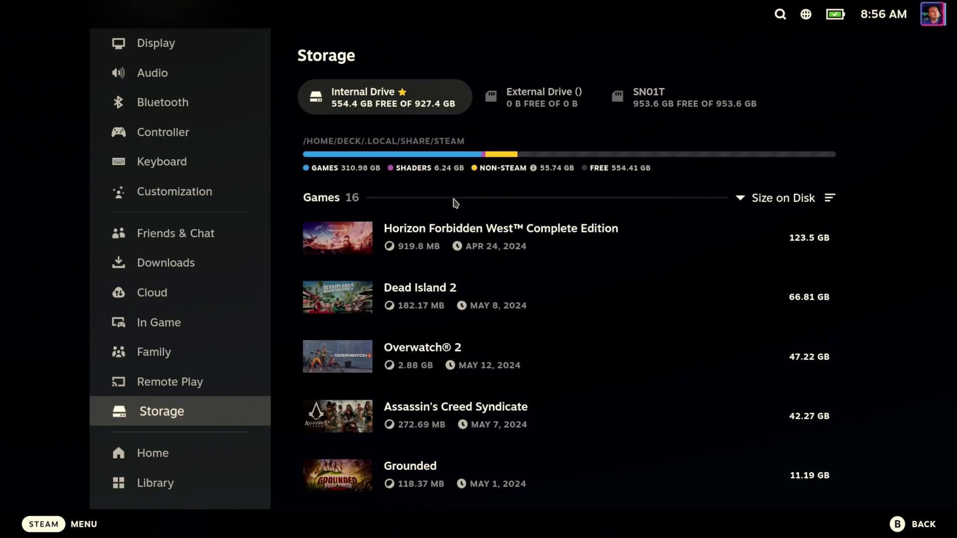
# Check the External Drive and SN01T entries, including the options offered for the External Drive, and return to the Storage page
pyautogui.click(571, 94)
pyautogui.click(657, 95)
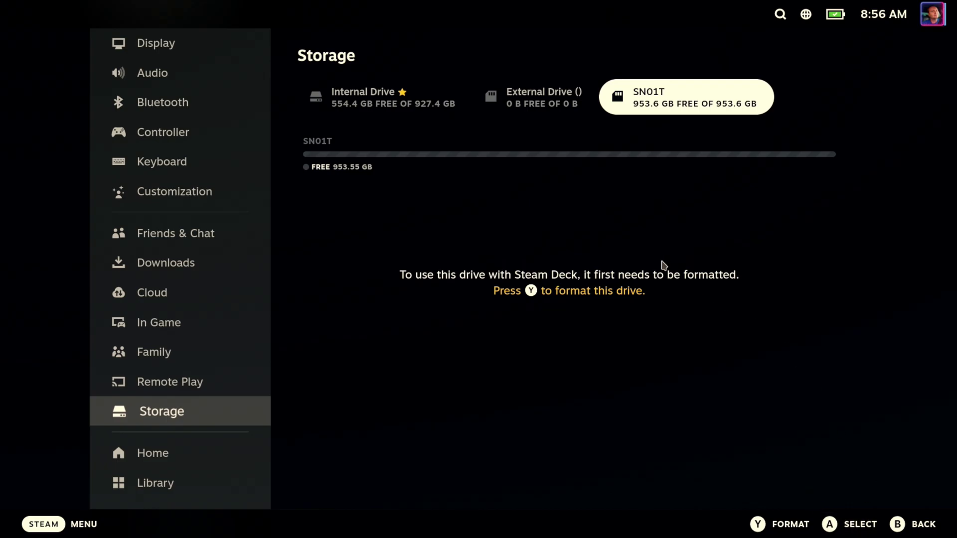
pyautogui.click(533, 109)
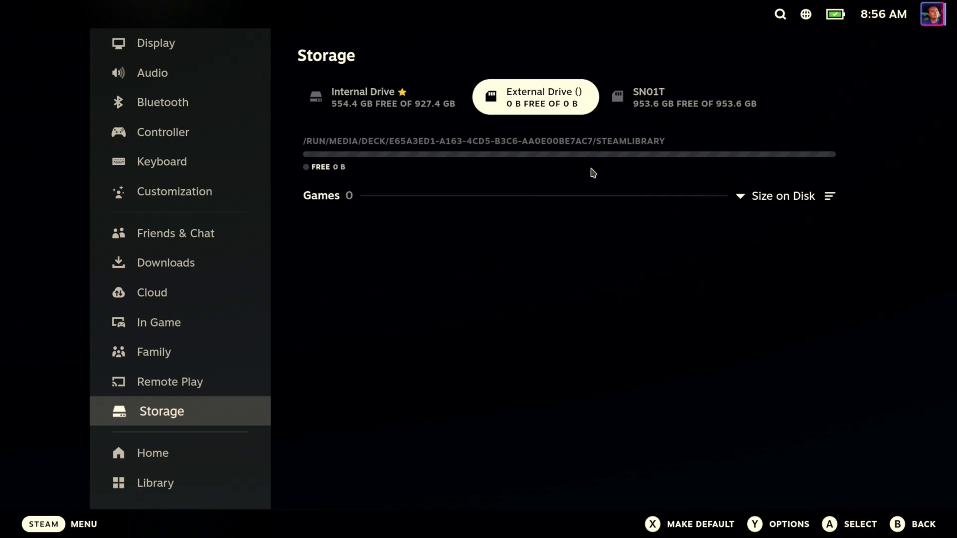
pyautogui.click(794, 524)
pyautogui.click(453, 201)
pyautogui.click(922, 526)
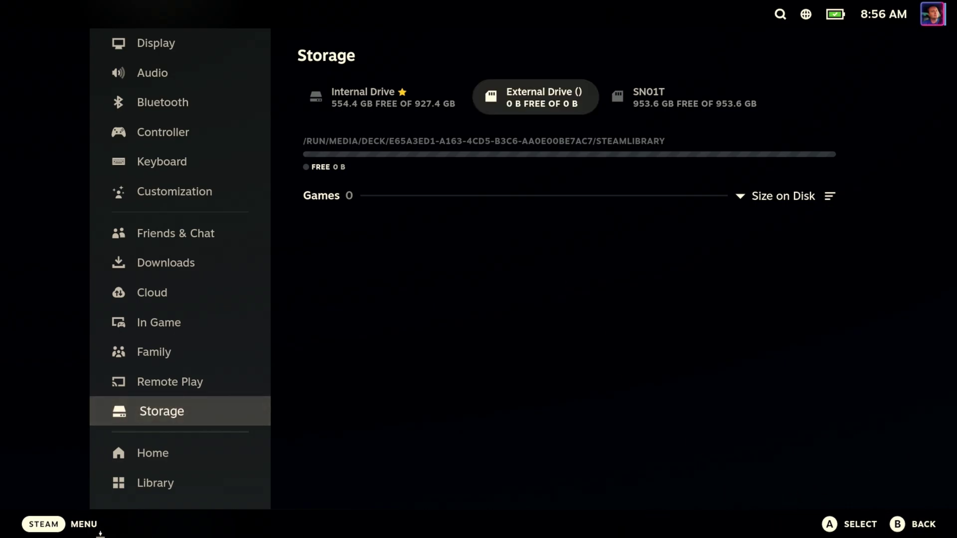
# Restart the Steam Deck from the Storage page through the power options
pyautogui.click(43, 524)
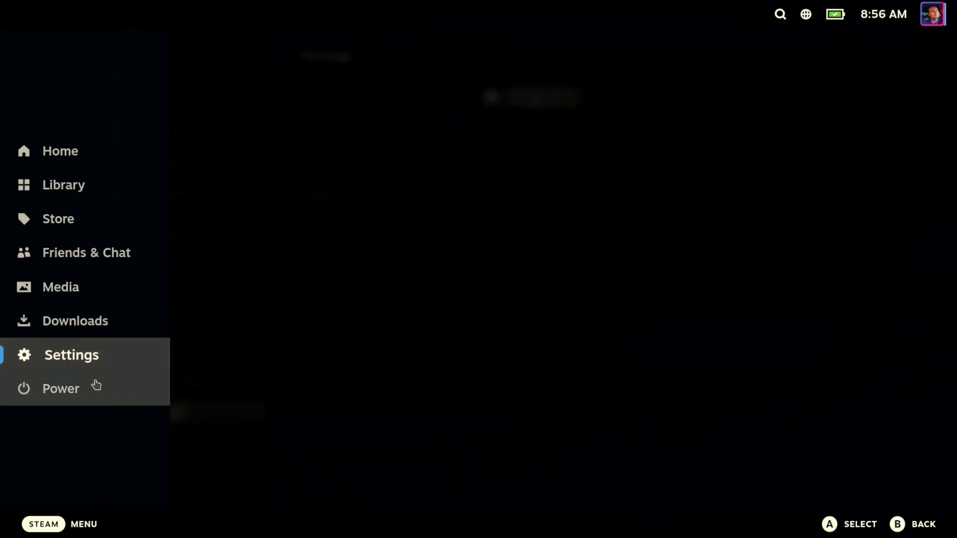
pyautogui.click(94, 388)
pyautogui.click(423, 264)
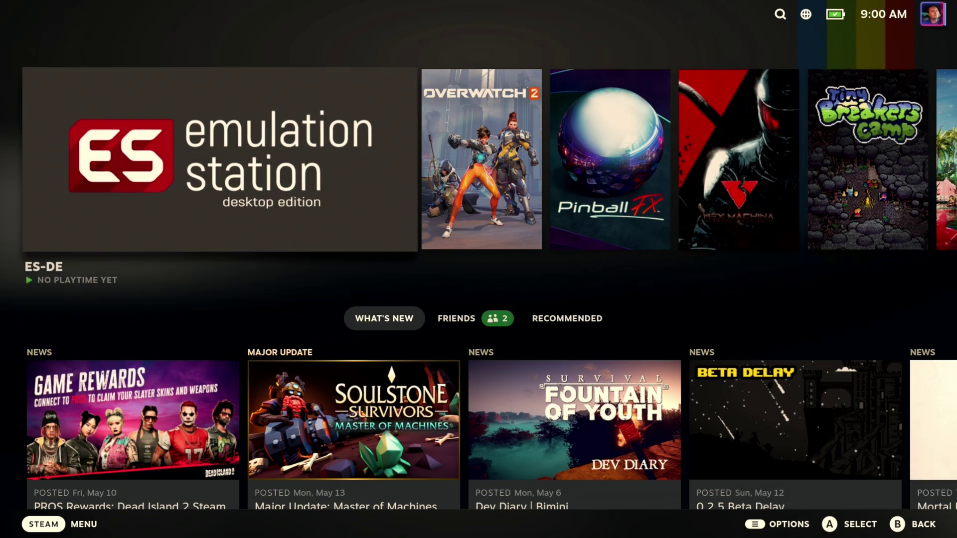
# Open the Storage settings from the Gaming Mode home screen
pyautogui.click(87, 526)
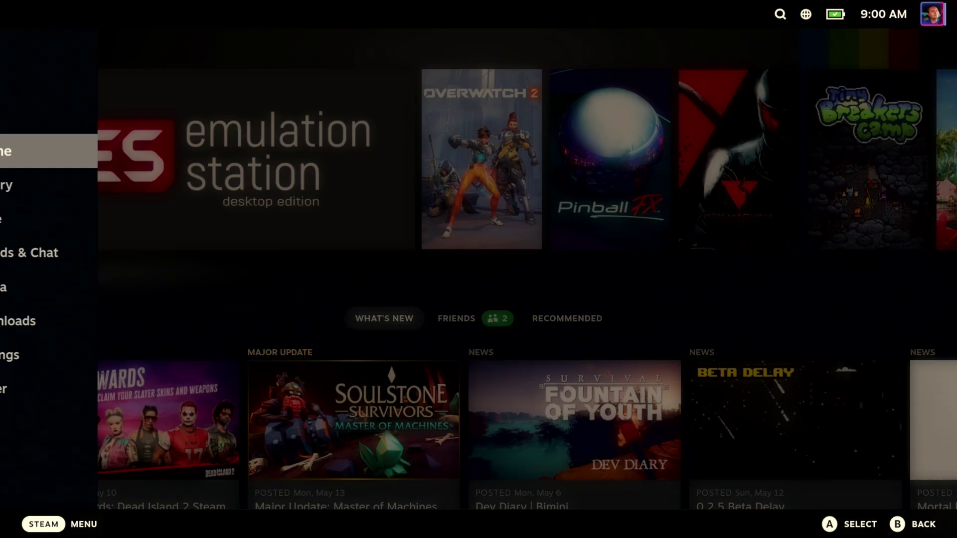
pyautogui.click(59, 369)
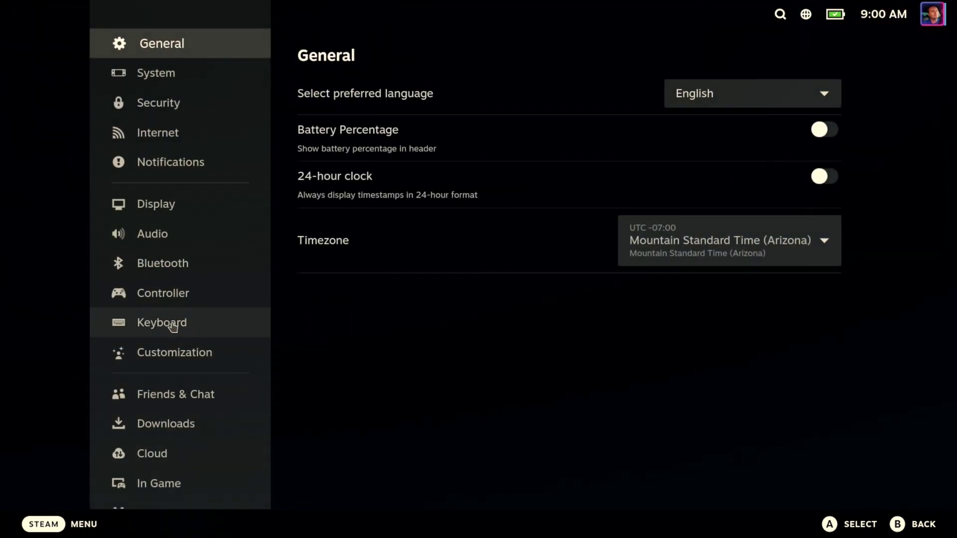
pyautogui.scroll(-3, 171, 295)
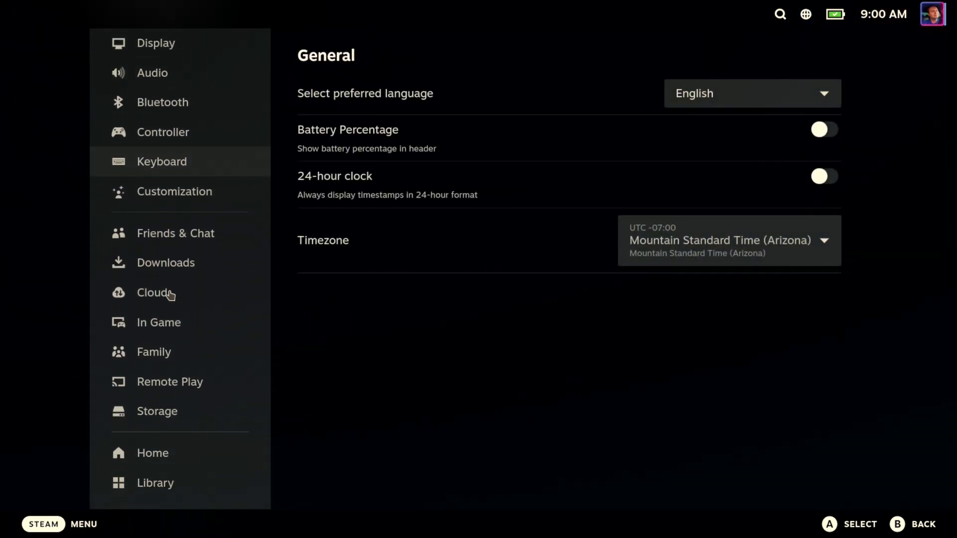
pyautogui.click(180, 412)
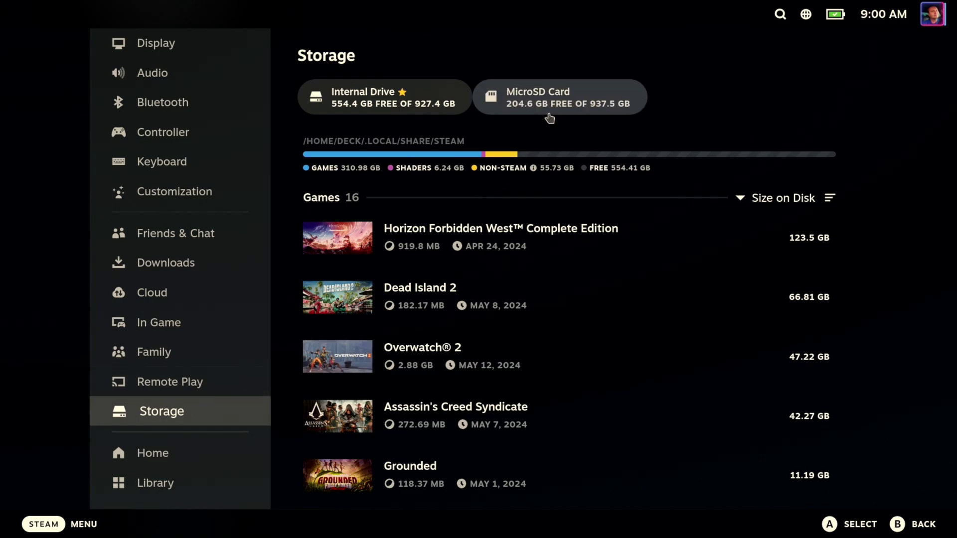
# Check the library path and games list of the MicroSD Card against those of the Internal Drive
pyautogui.click(565, 100)
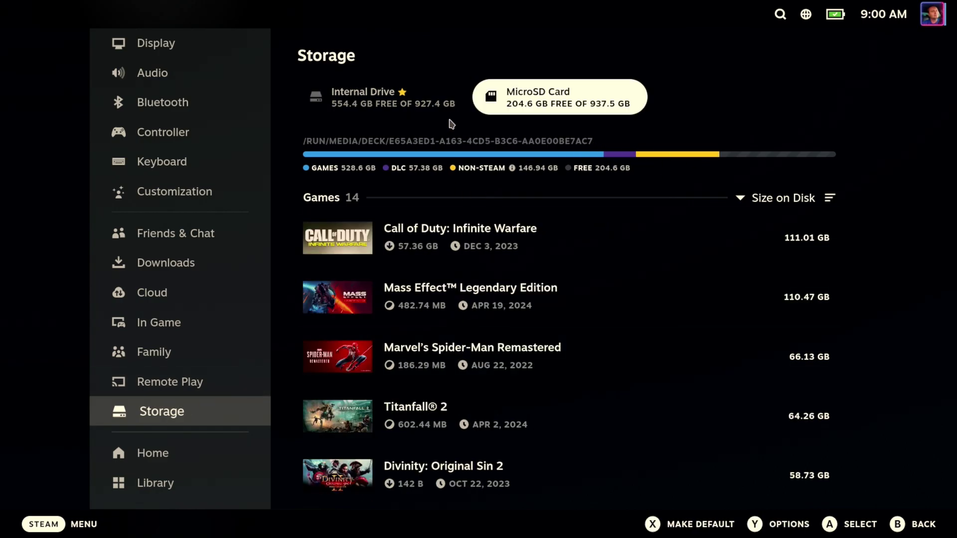
pyautogui.click(367, 95)
pyautogui.click(571, 109)
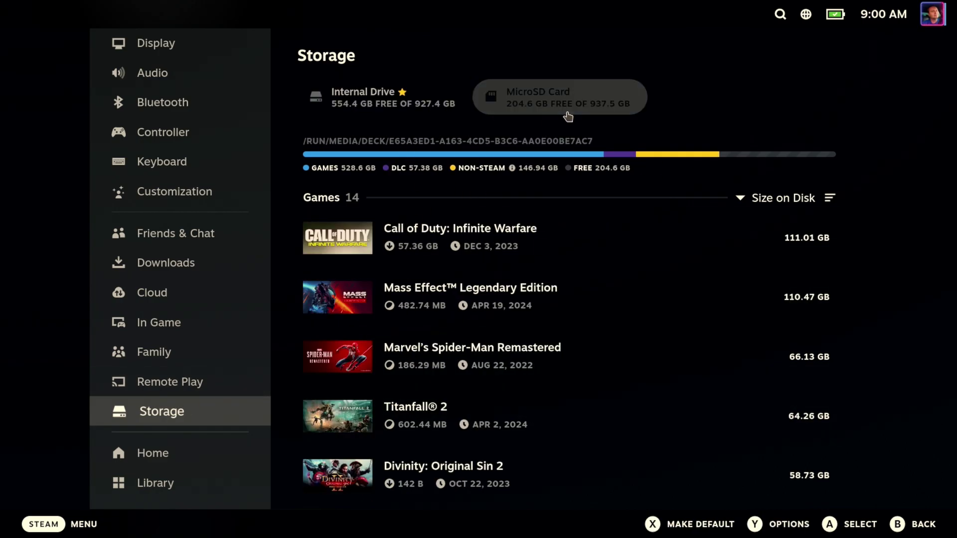
pyautogui.click(373, 97)
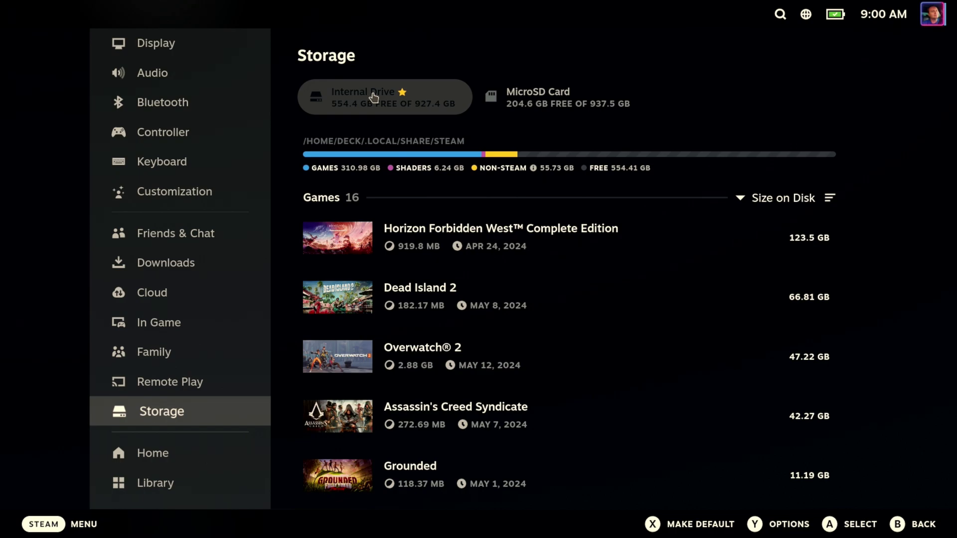